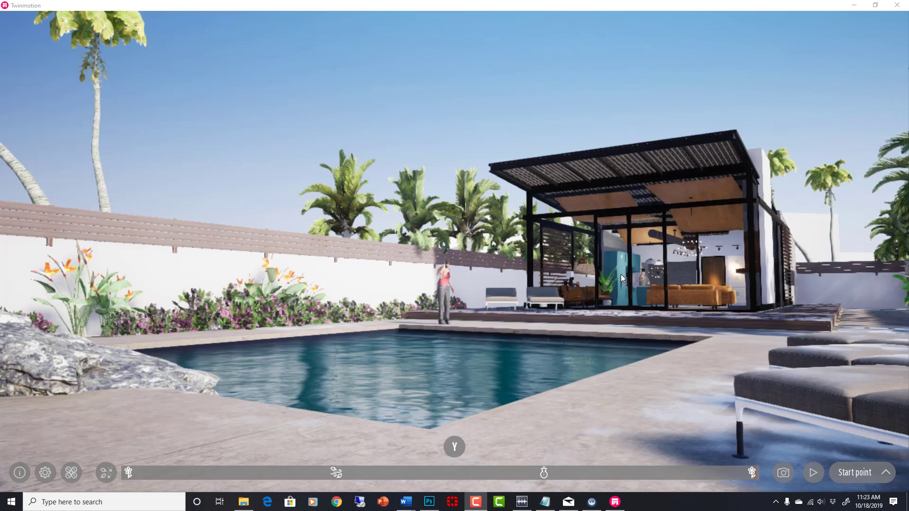
# Look left toward the rock and palms, then back, and step forward toward the pool.
pyautogui.moveTo(623, 276); pyautogui.dragTo(711, 279)
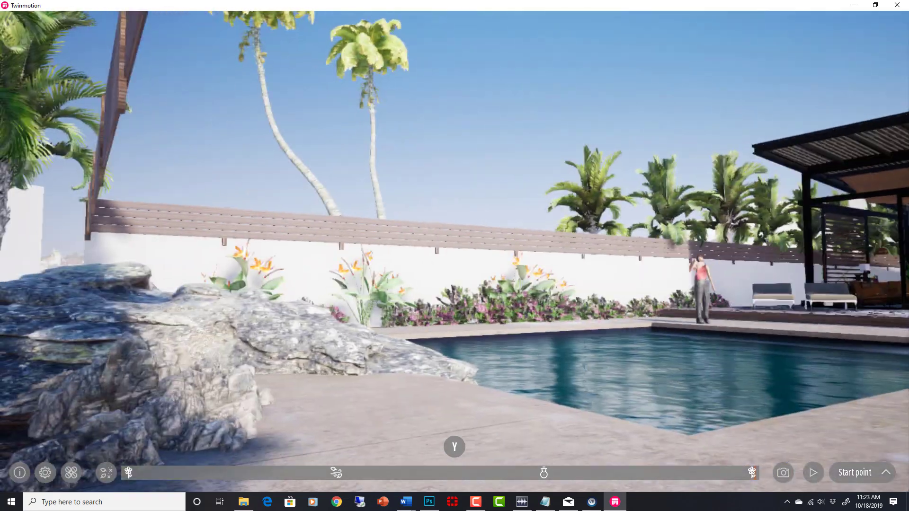
pyautogui.moveTo(620, 274); pyautogui.dragTo(520, 277)
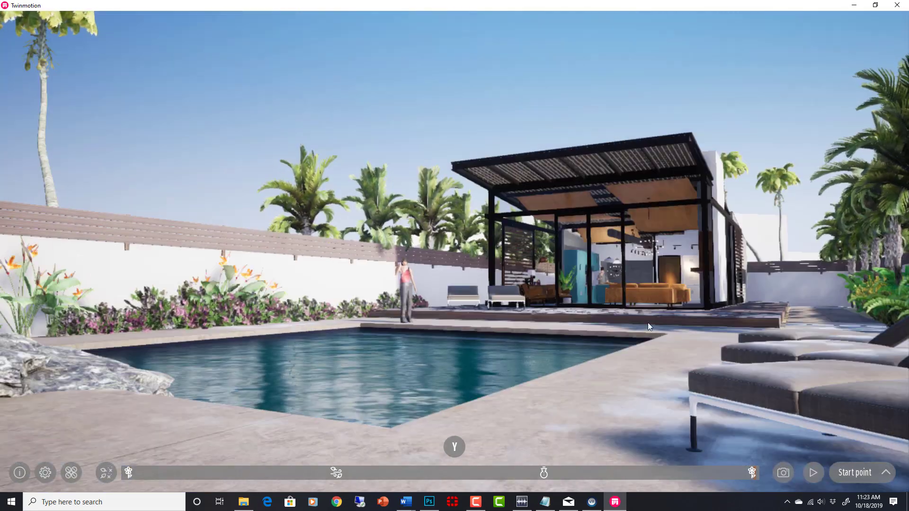
pyautogui.press('Left')
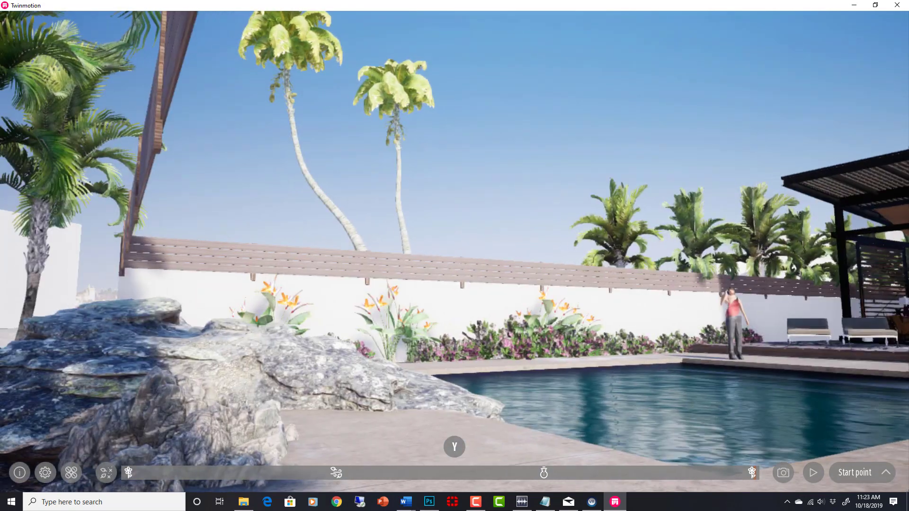
pyautogui.press('Right')
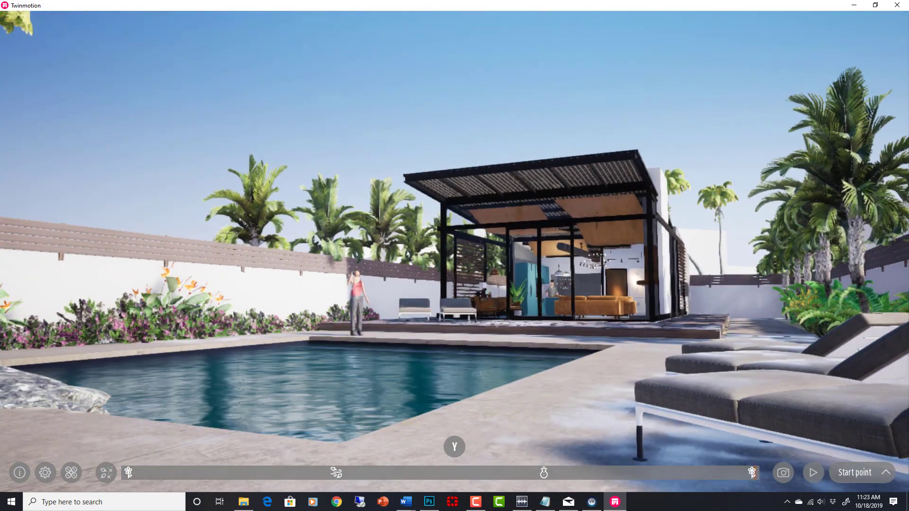
pyautogui.press('Up')
pyautogui.press('Up')
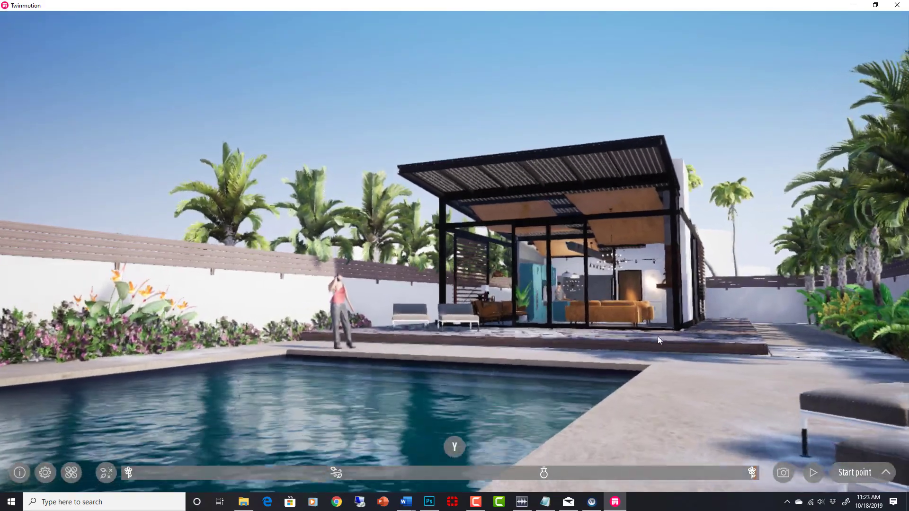
# Look around the garden path and pool, then walk up toward the pavilion deck and loungers.
pyautogui.moveTo(658, 336); pyautogui.dragTo(805, 336, button='right')
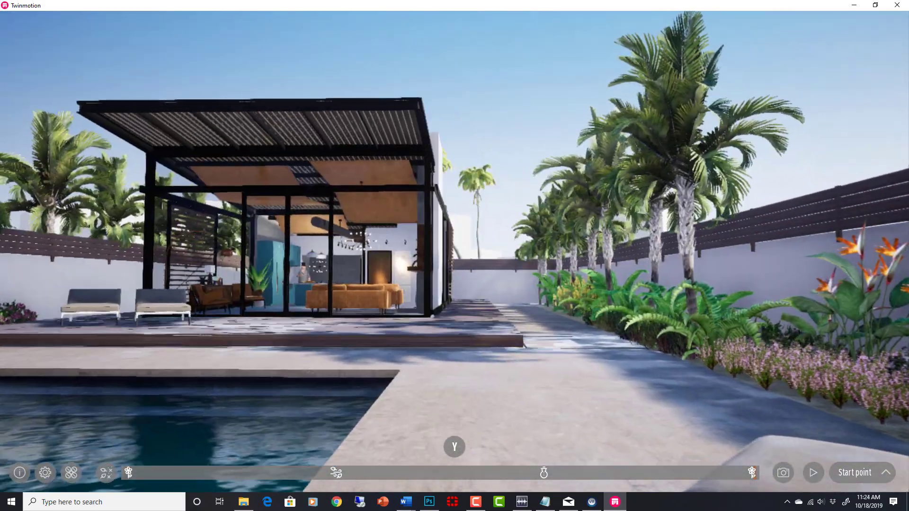
pyautogui.moveTo(455, 256); pyautogui.dragTo(332, 257, button='right')
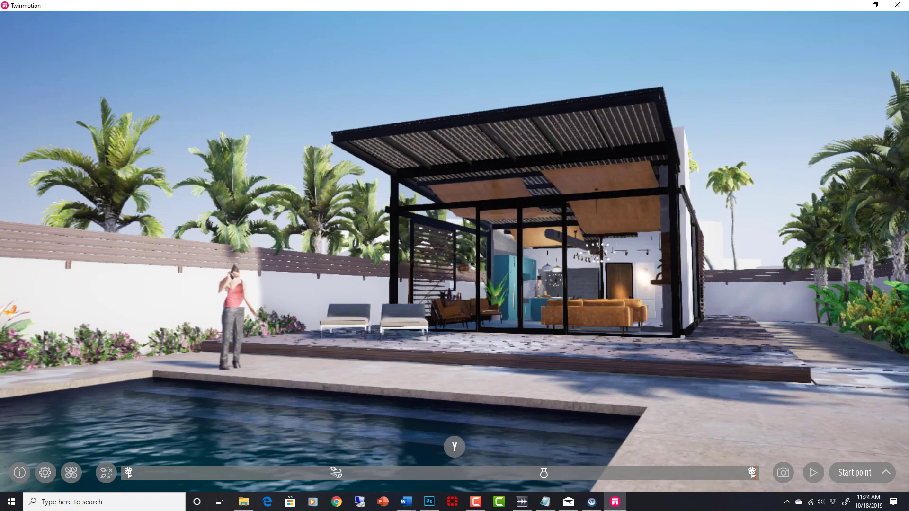
pyautogui.press('Left')
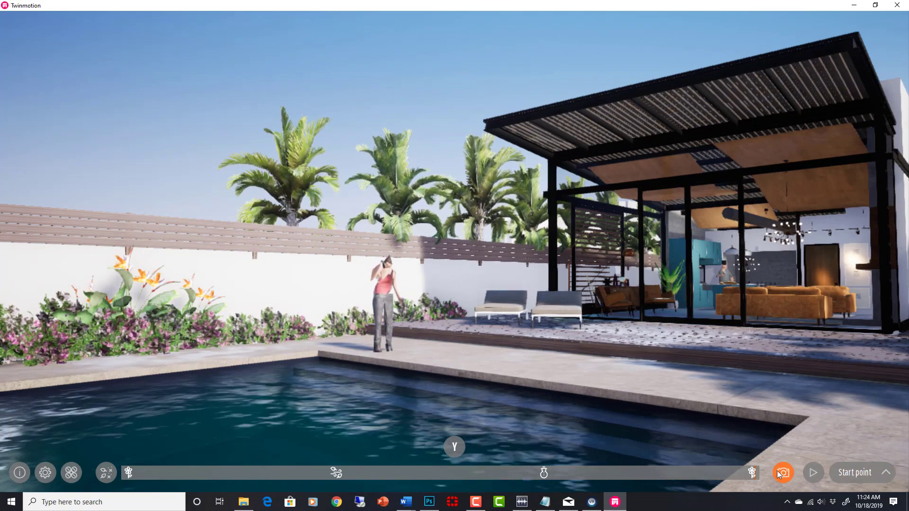
pyautogui.moveTo(679, 341); pyautogui.dragTo(781, 341, button='right')
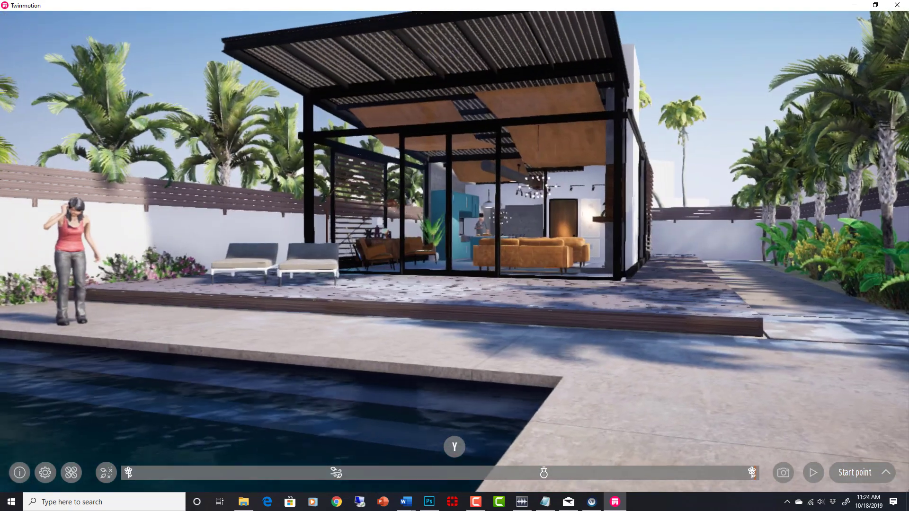
pyautogui.press('Up')
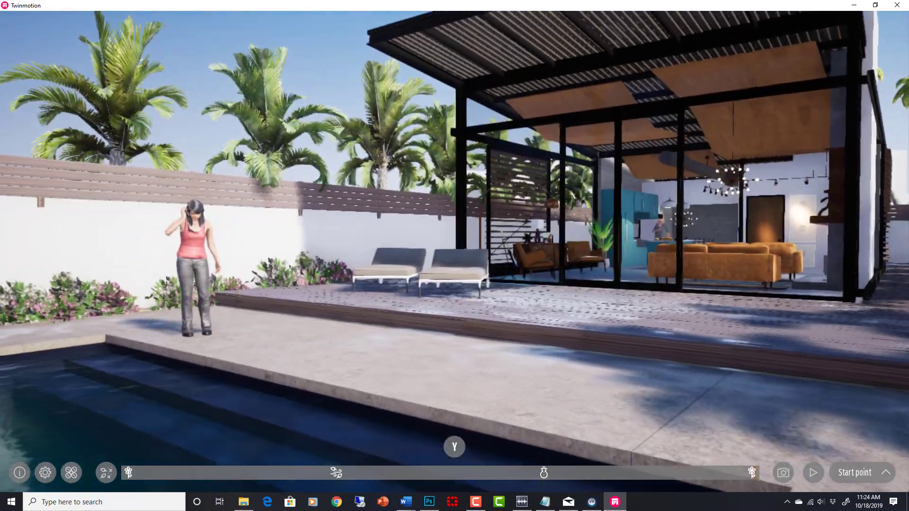
pyautogui.press('Left')
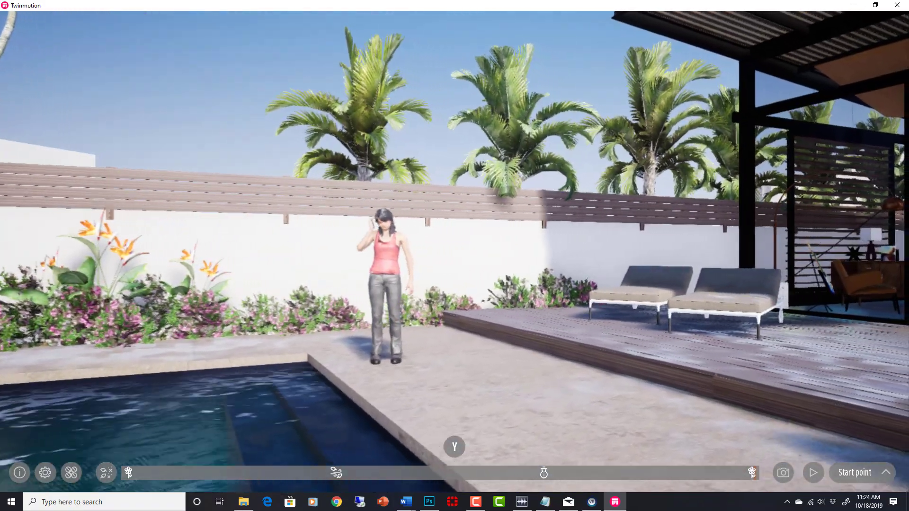
pyautogui.press('Right')
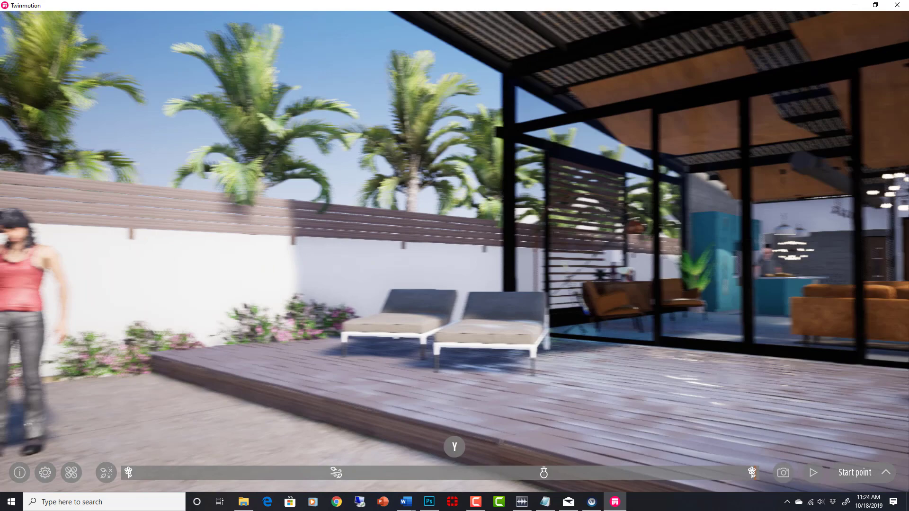
# Walk up to the pavilion's glass wall, then turn to frame the far pool corner's loungers and plants.
pyautogui.press('Up')
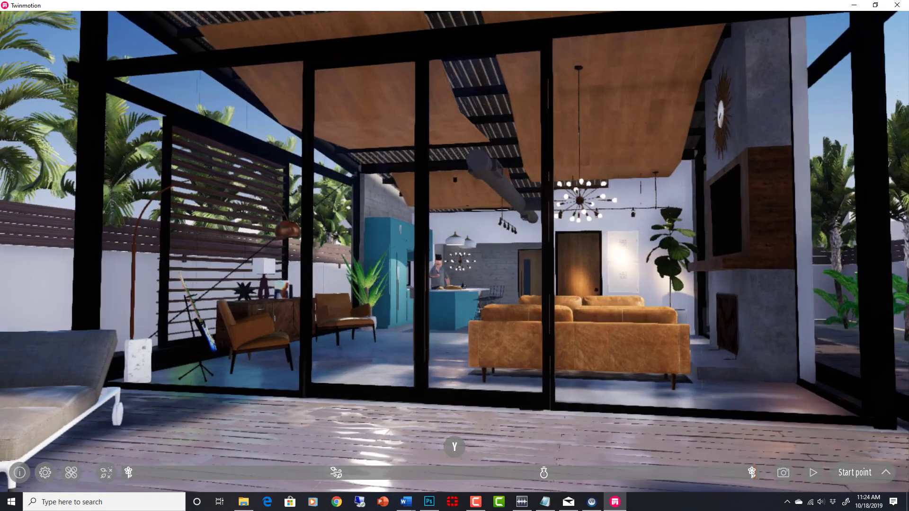
pyautogui.press('Right')
pyautogui.press('Right')
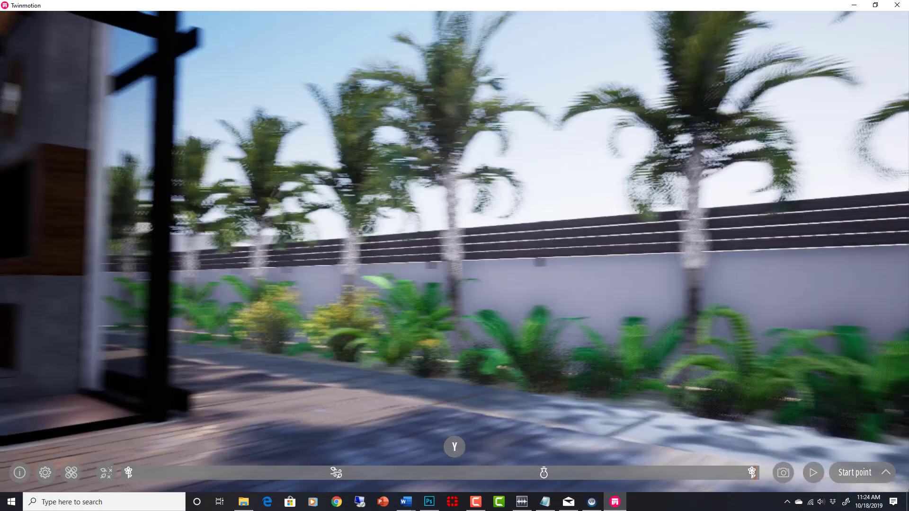
pyautogui.press('Right')
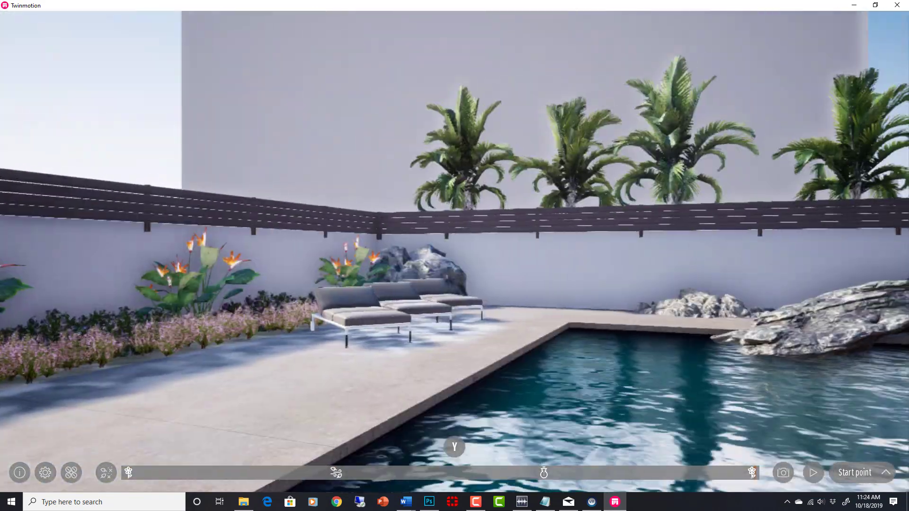
pyautogui.press('Right')
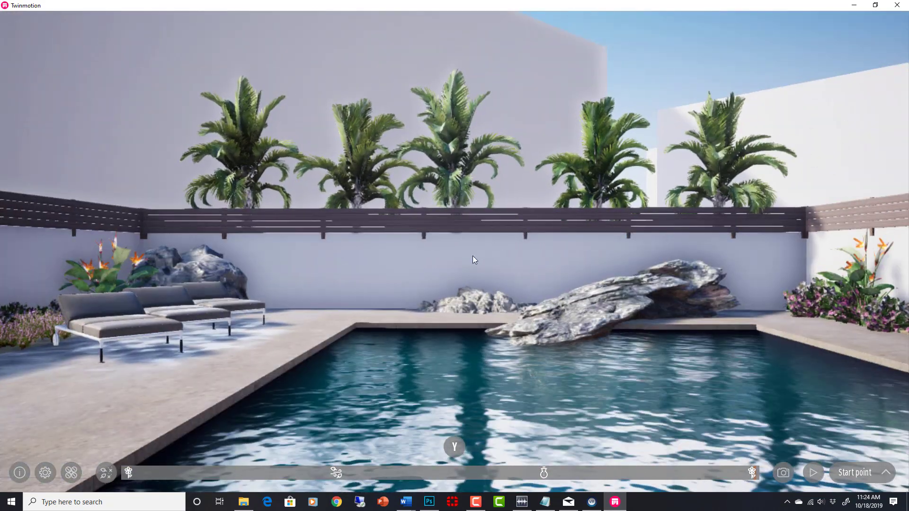
pyautogui.press('Left')
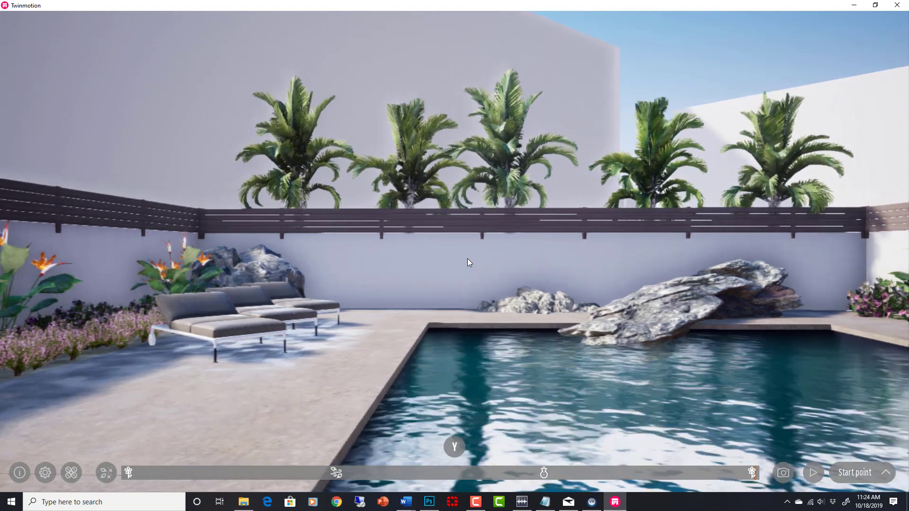
pyautogui.press('Left')
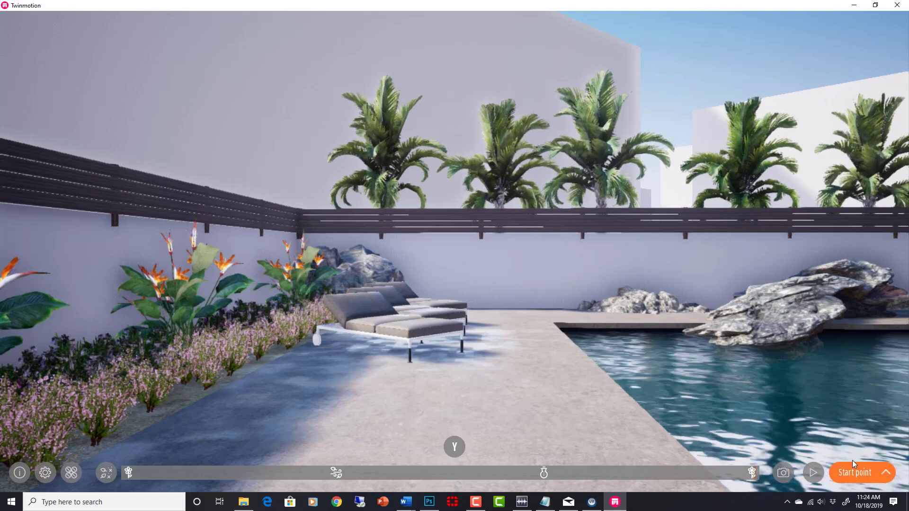
# Cycle through the saved views Start point, Movie 04 and Image 01, ending on Start point.
pyautogui.click(866, 479)
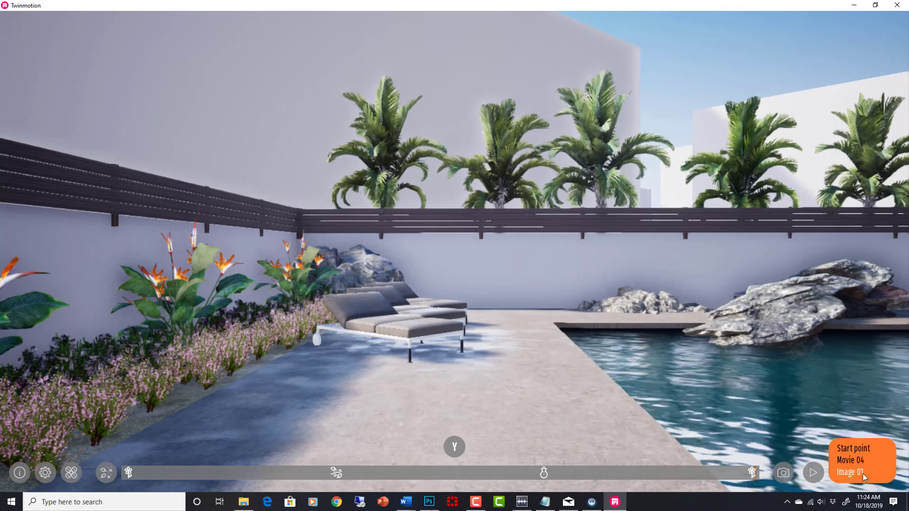
pyautogui.click(857, 453)
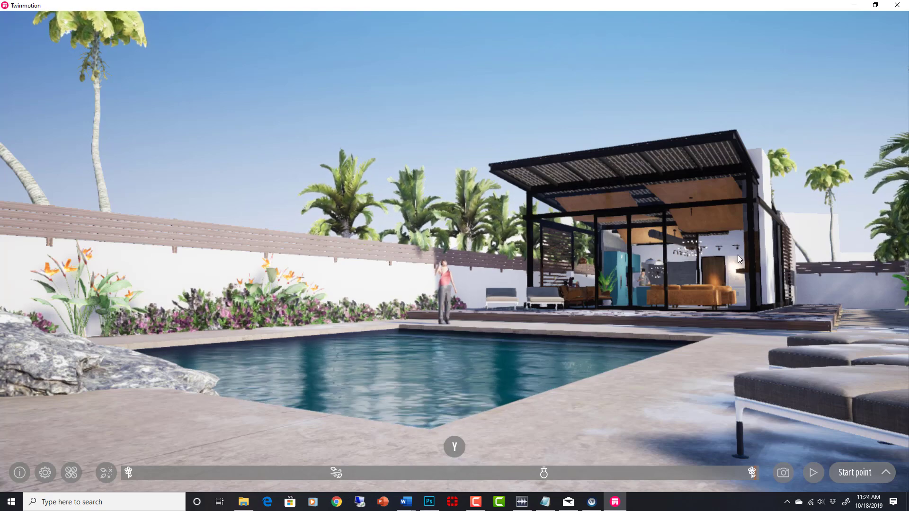
pyautogui.click(866, 475)
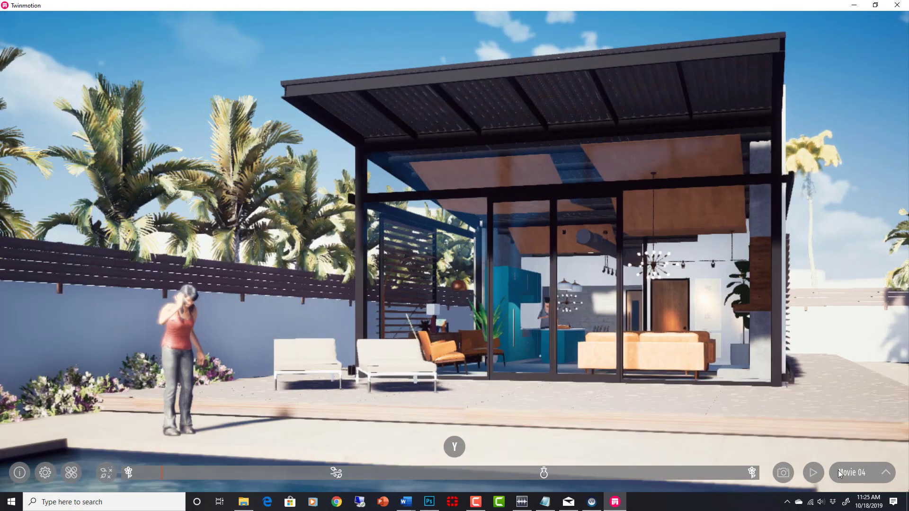
pyautogui.click(867, 470)
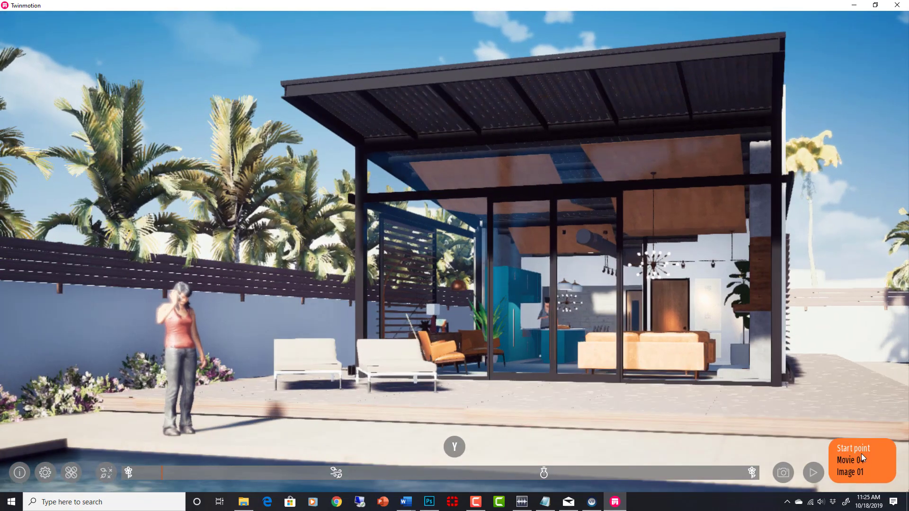
pyautogui.click(855, 472)
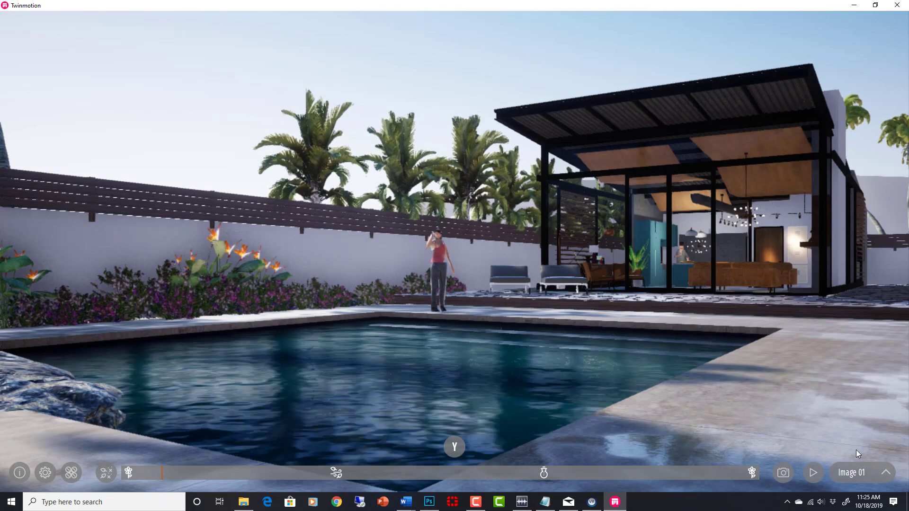
pyautogui.click(869, 474)
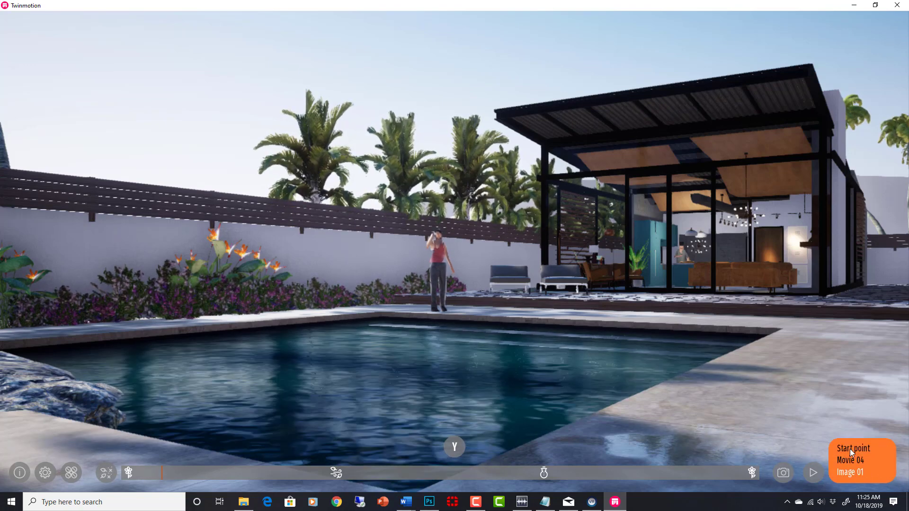
pyautogui.click(851, 449)
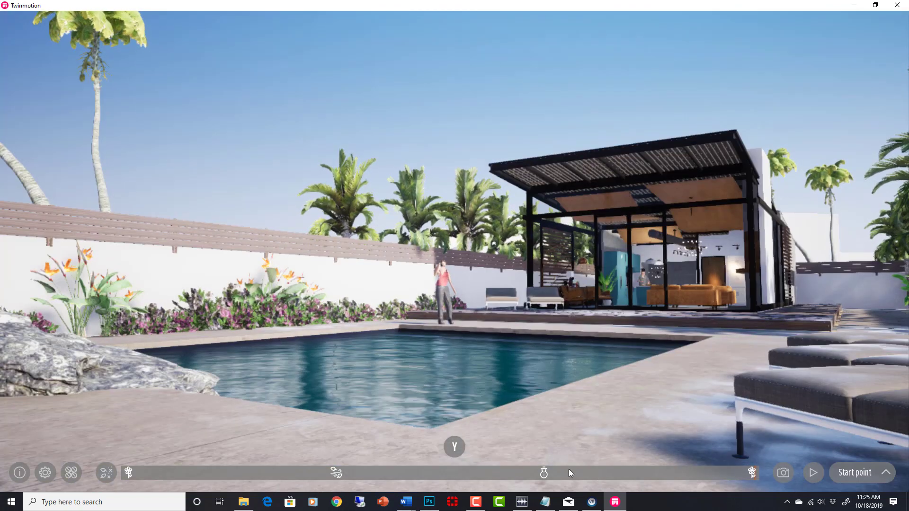
# Preview snowy winter on the season slider, then move the season back through summer toward spring.
pyautogui.click(552, 472)
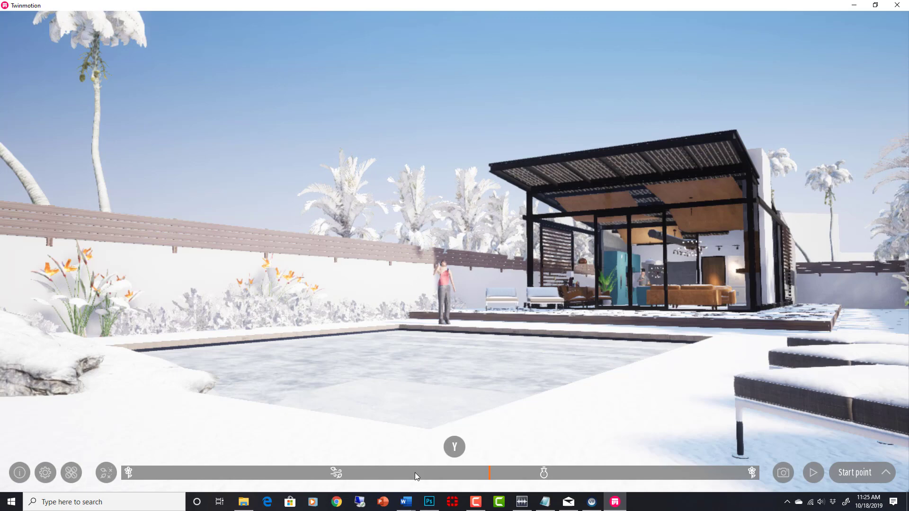
pyautogui.click(334, 477)
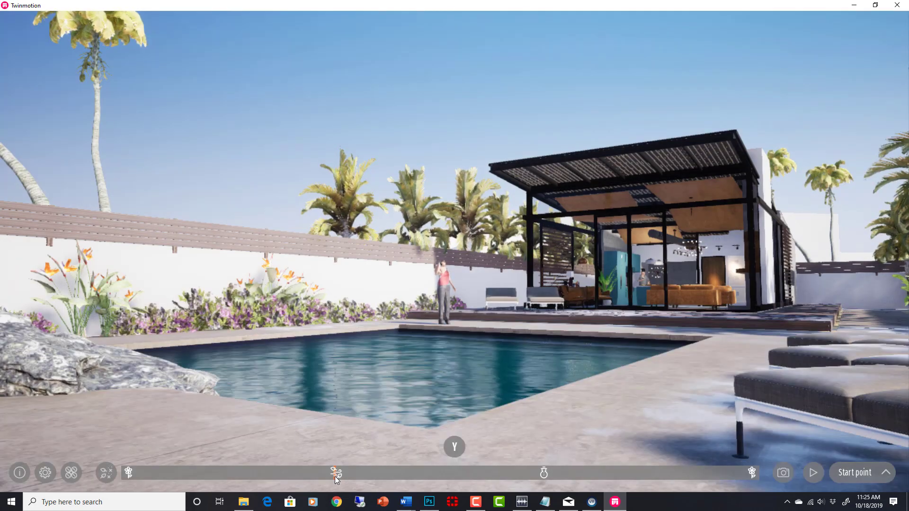
pyautogui.click(262, 474)
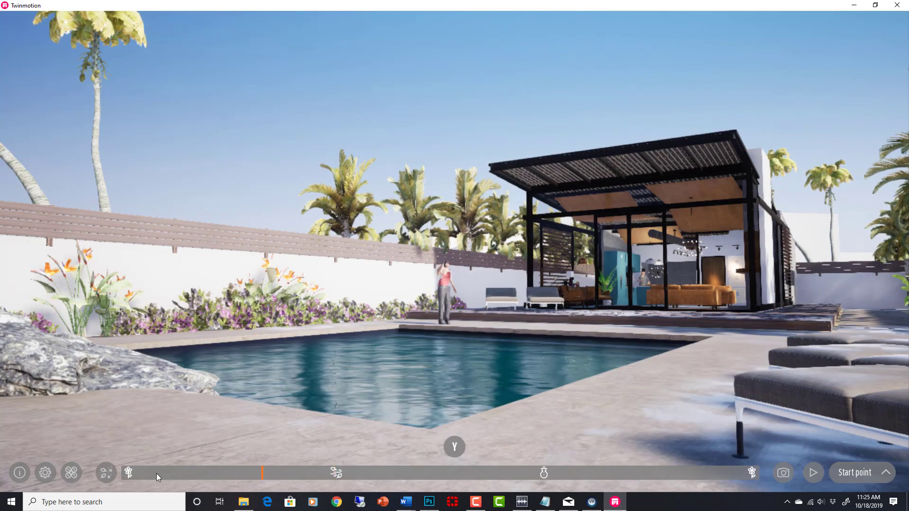
pyautogui.click(138, 473)
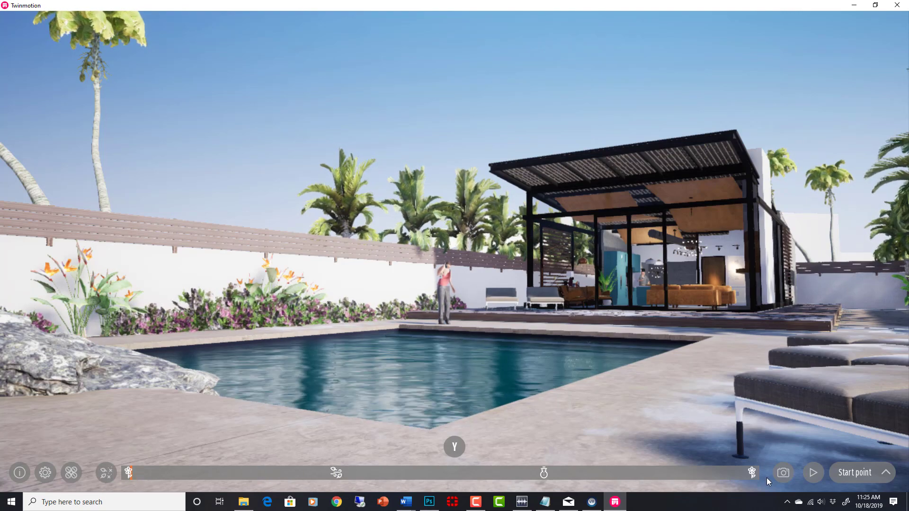
pyautogui.click(107, 472)
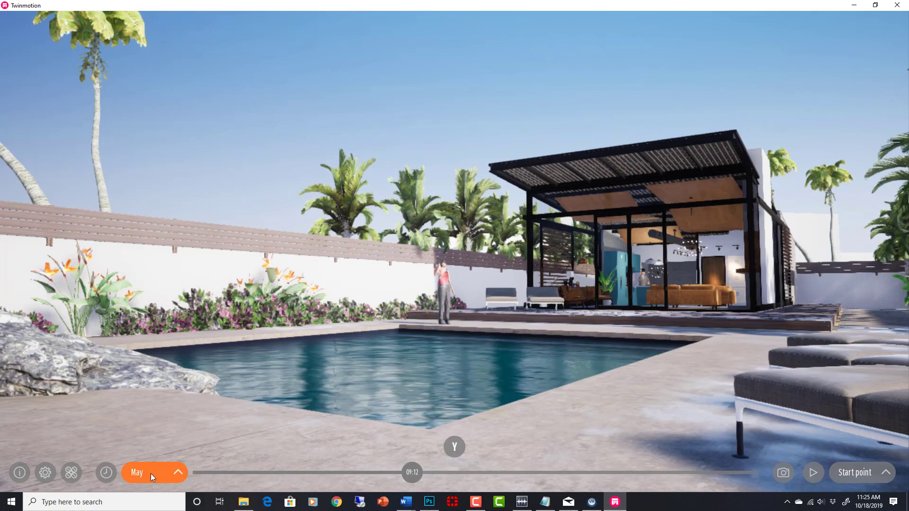
pyautogui.click(345, 473)
pyautogui.click(414, 473)
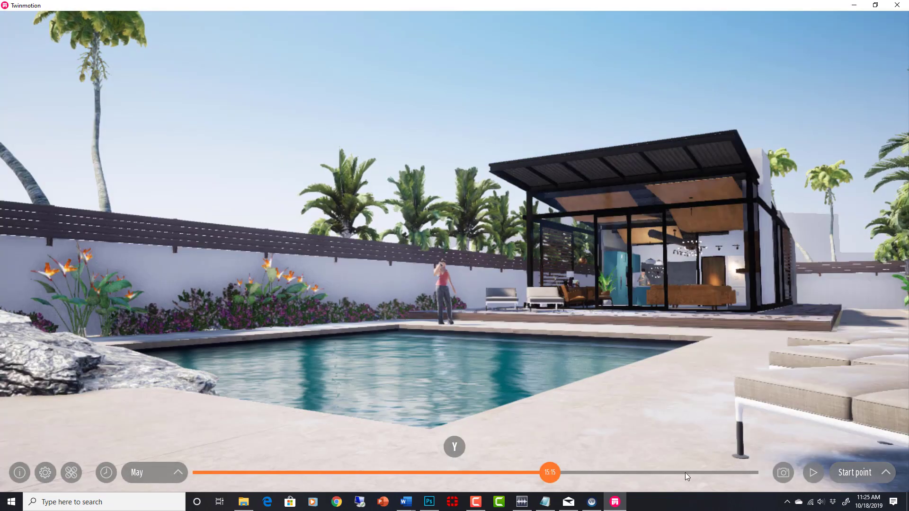
pyautogui.click(685, 472)
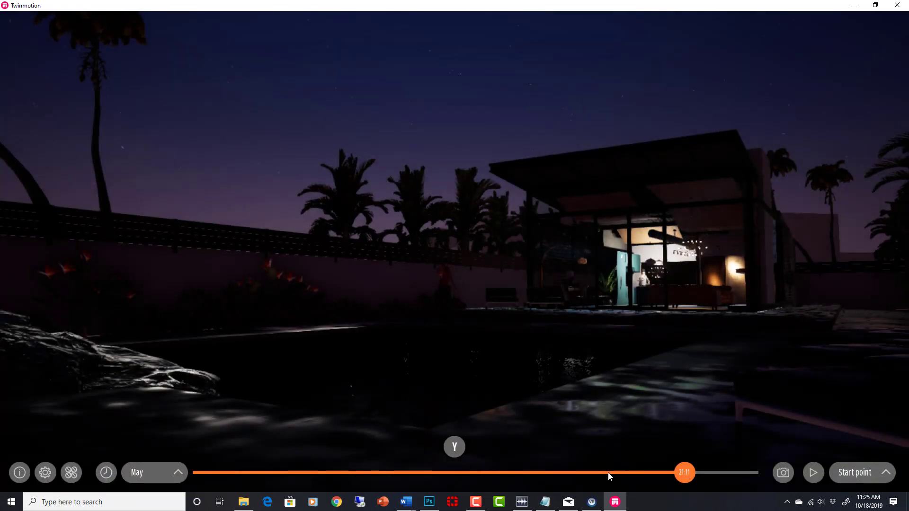
pyautogui.click(551, 472)
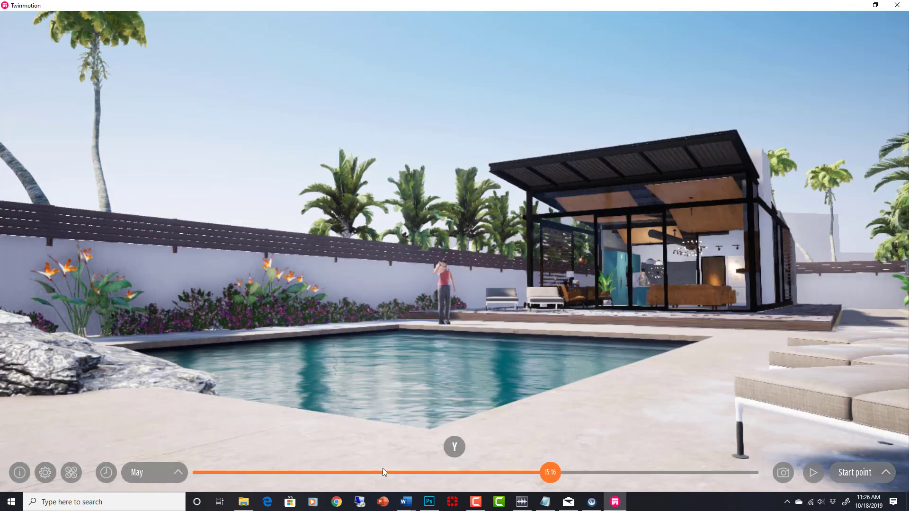
pyautogui.click(157, 476)
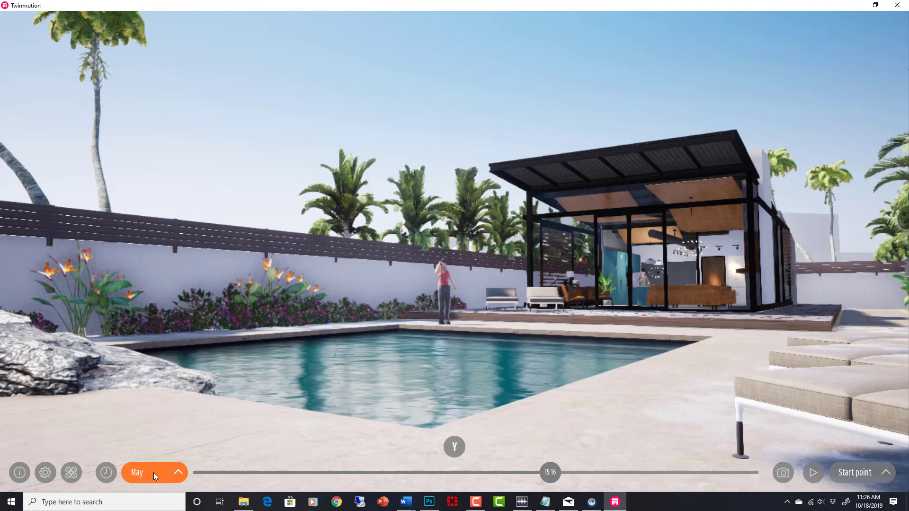
pyautogui.click(76, 474)
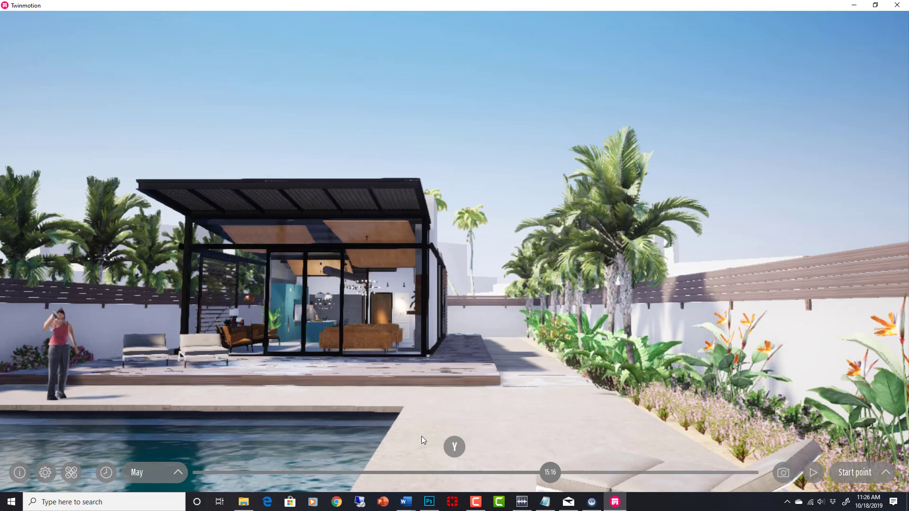
# Fly up to the pool house's glass front, toggling walk mode on and back to drone mode.
pyautogui.press('Up')
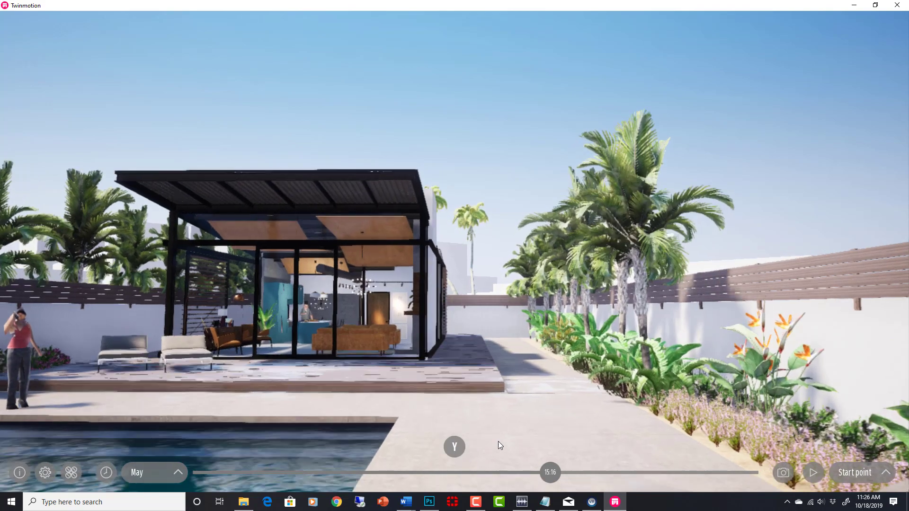
pyautogui.press('Up')
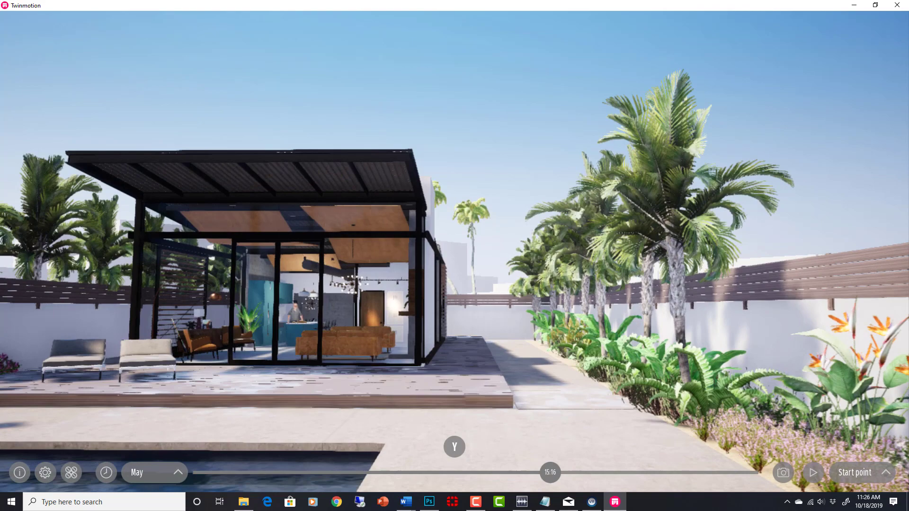
pyautogui.press('Up')
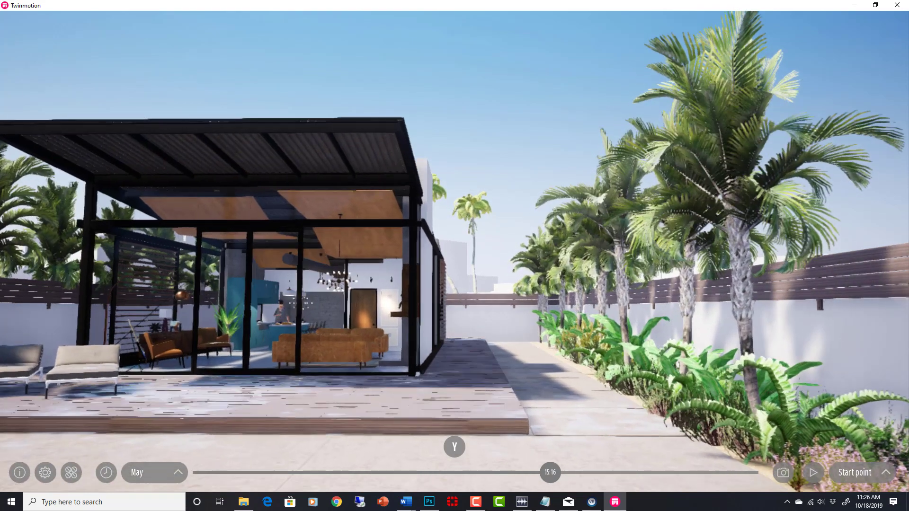
pyautogui.press('Up')
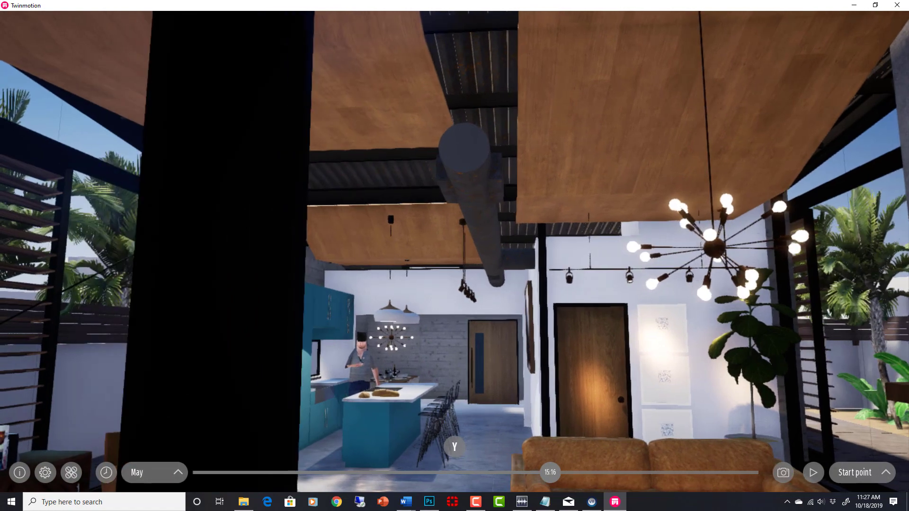
pyautogui.click(71, 474)
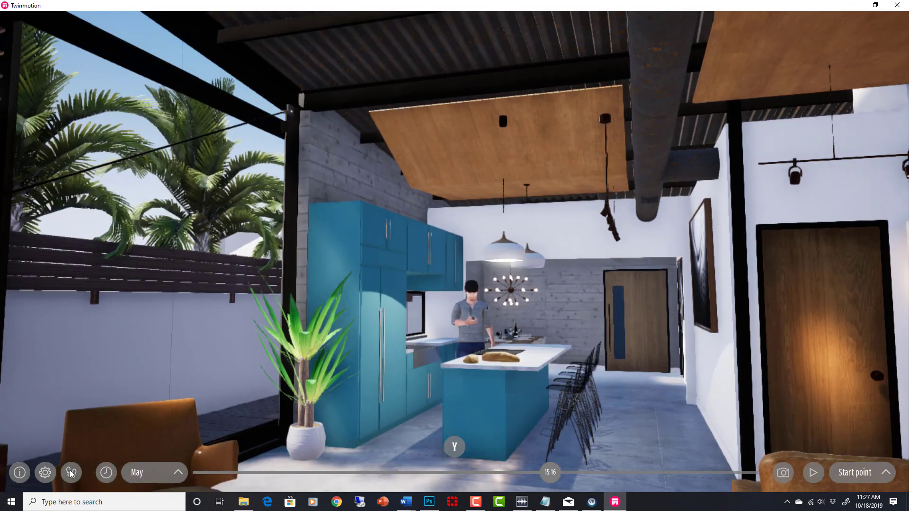
pyautogui.click(69, 474)
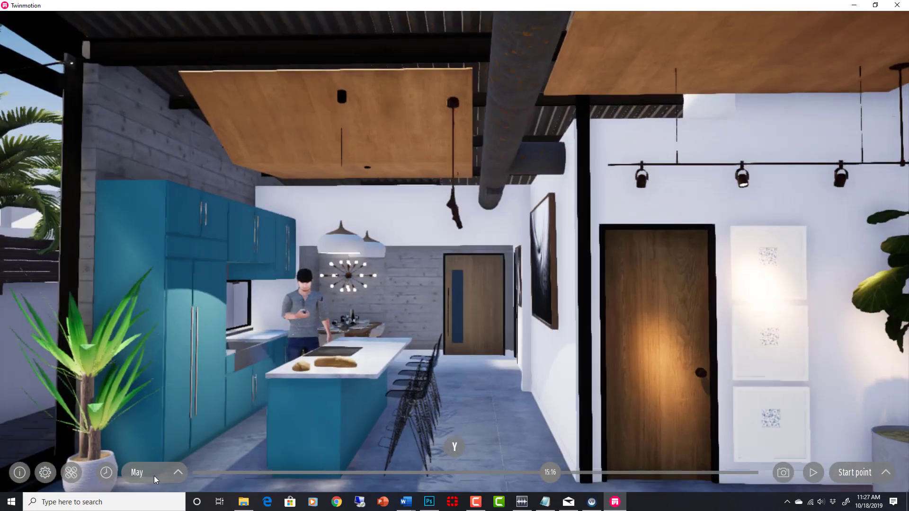
pyautogui.click(52, 478)
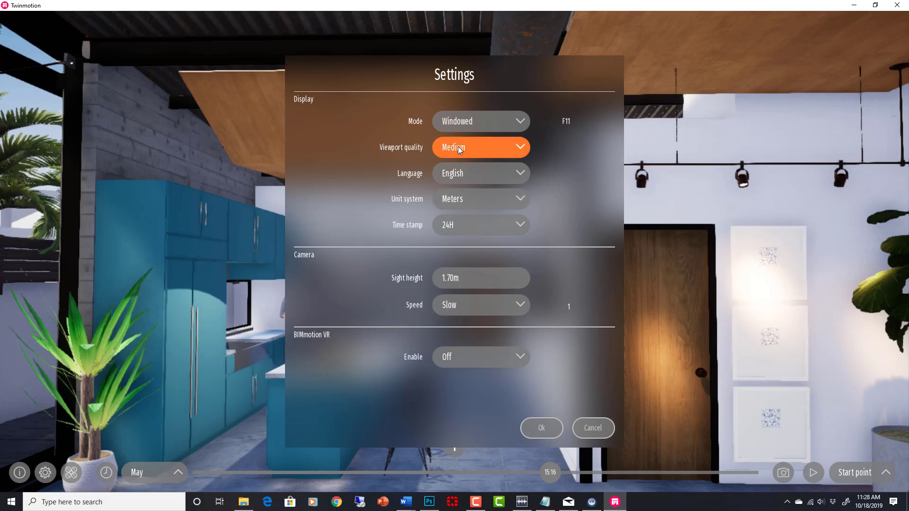
pyautogui.click(458, 146)
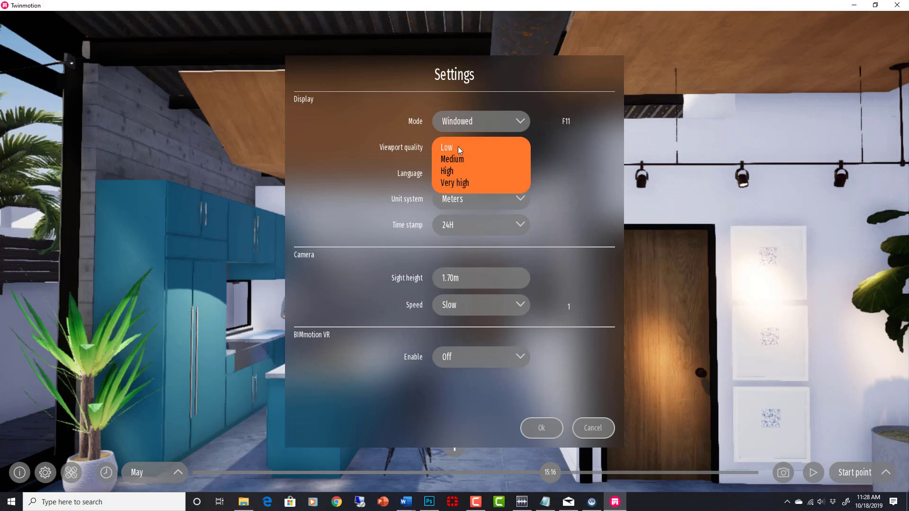
pyautogui.click(448, 185)
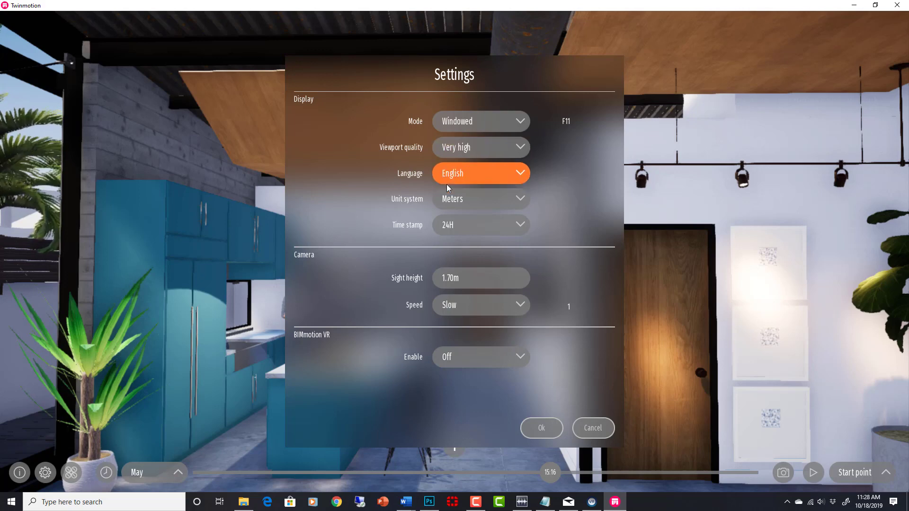
pyautogui.click(528, 428)
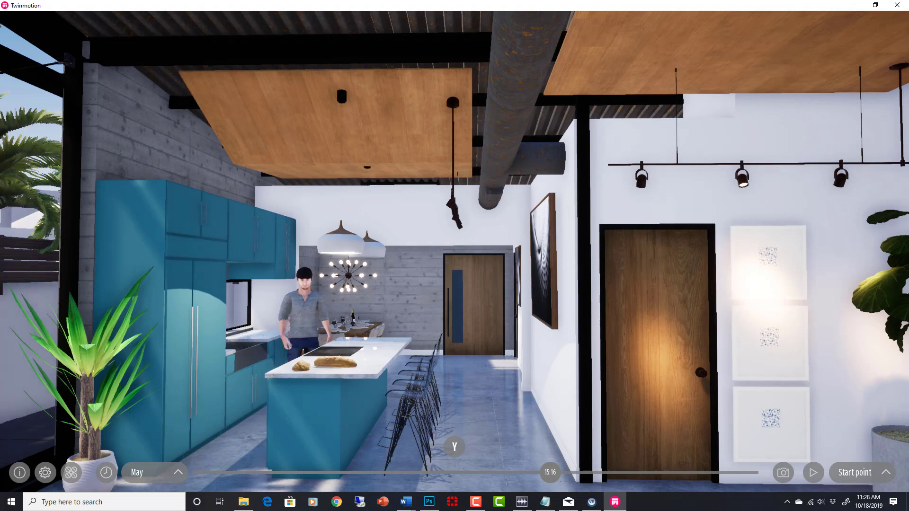
pyautogui.press('Left')
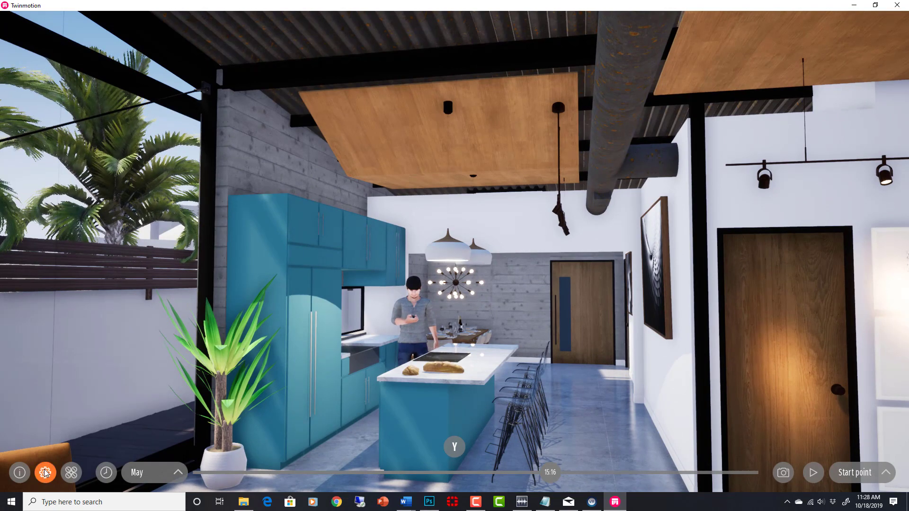
pyautogui.click(45, 473)
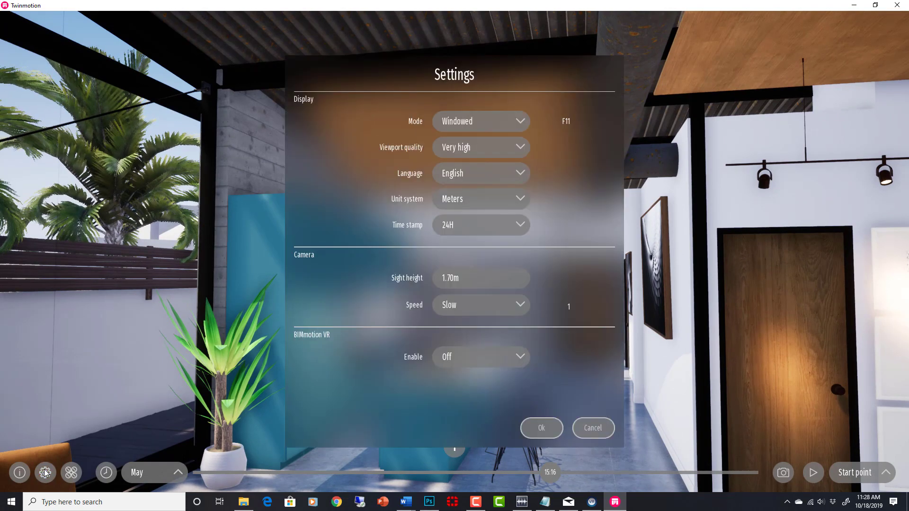
pyautogui.click(445, 145)
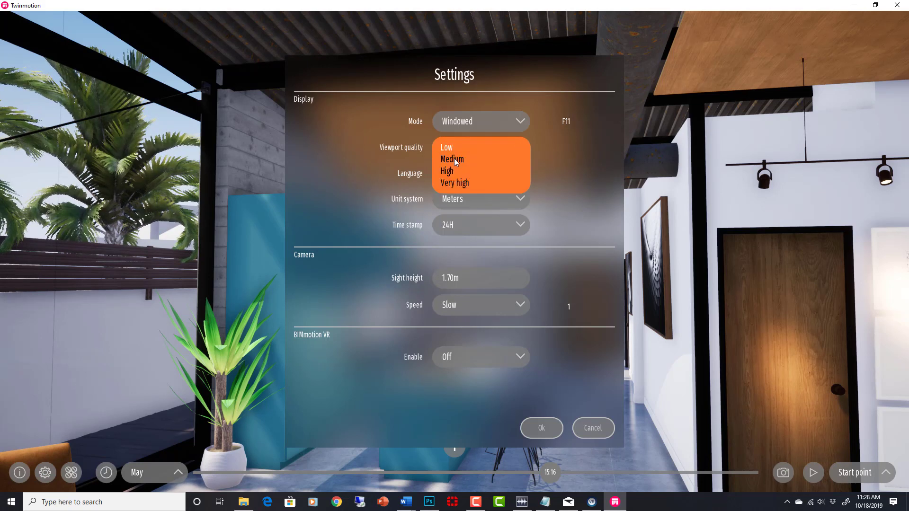
pyautogui.click(454, 159)
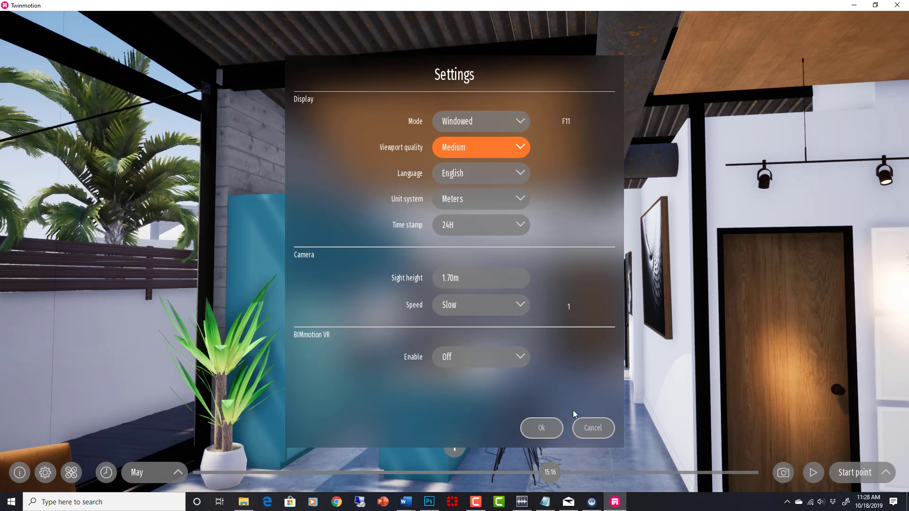
pyautogui.click(546, 429)
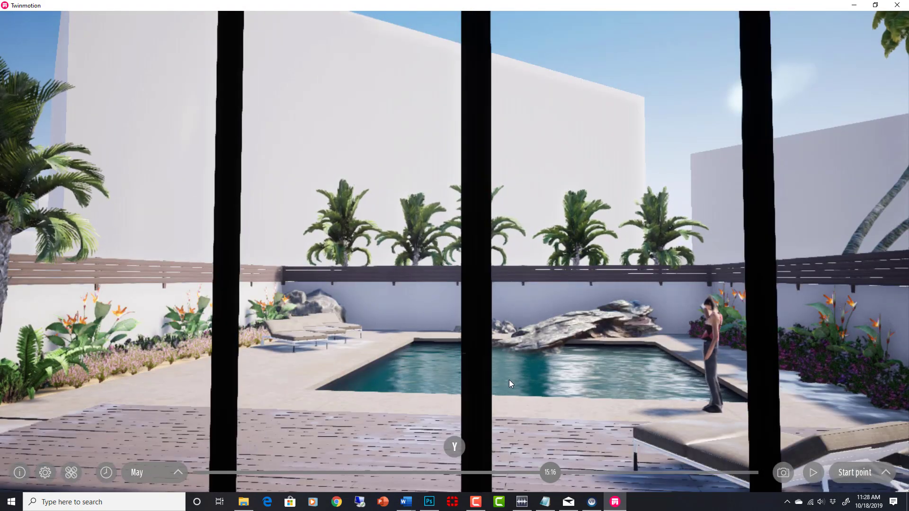
# Move toward the pool and set BIMmotion VR Enable to On in Settings.
pyautogui.press('Up')
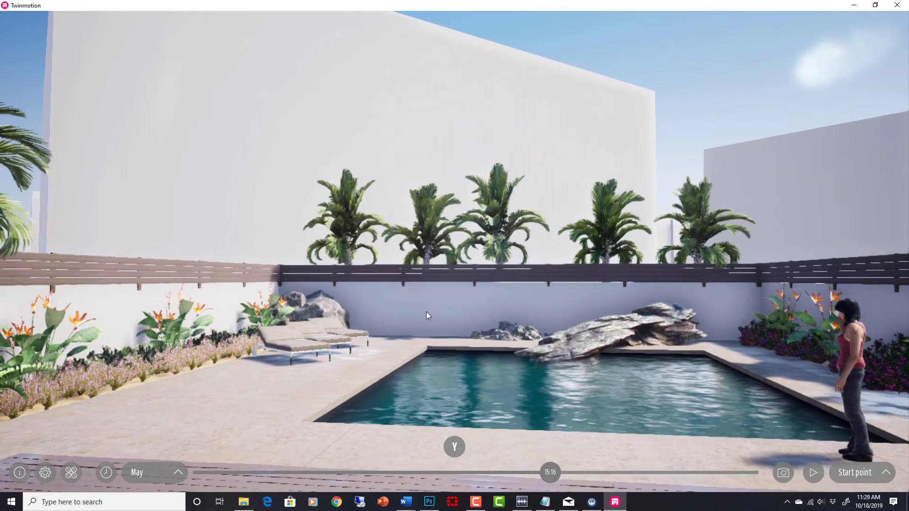
pyautogui.click(44, 474)
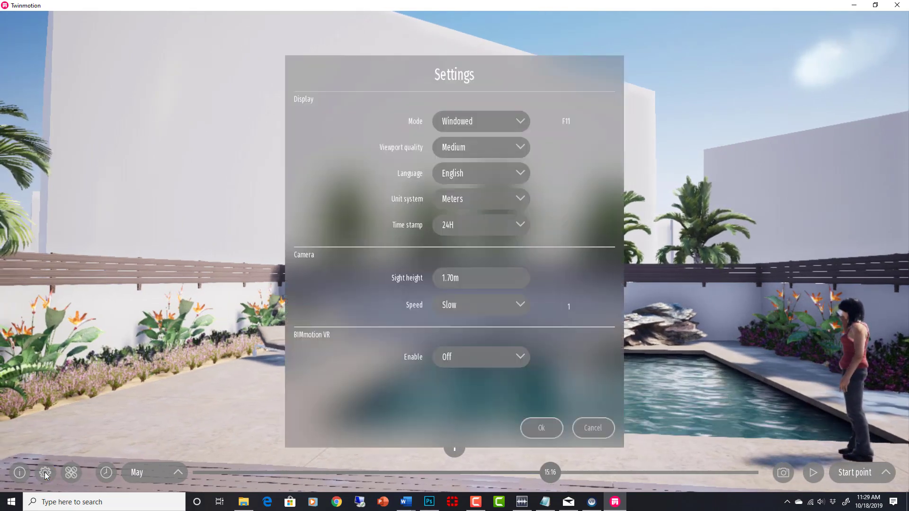
pyautogui.click(470, 361)
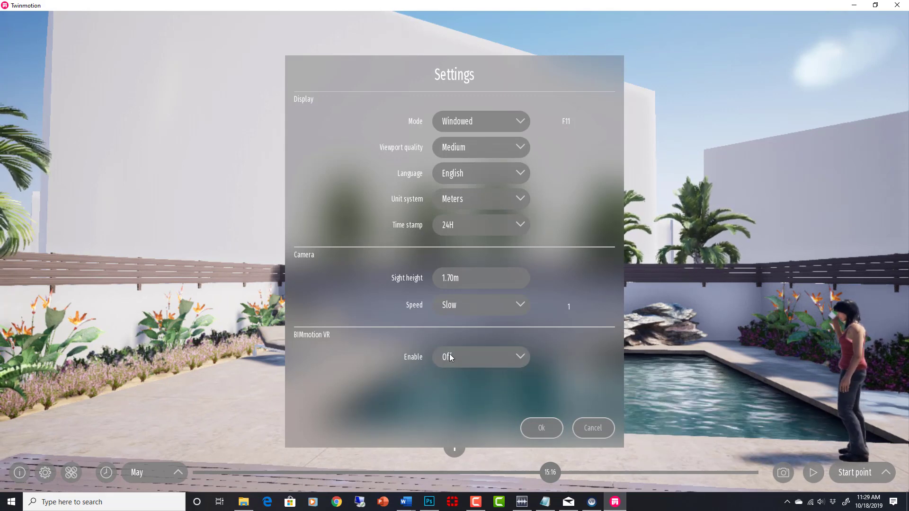
pyautogui.click(450, 357)
pyautogui.click(446, 368)
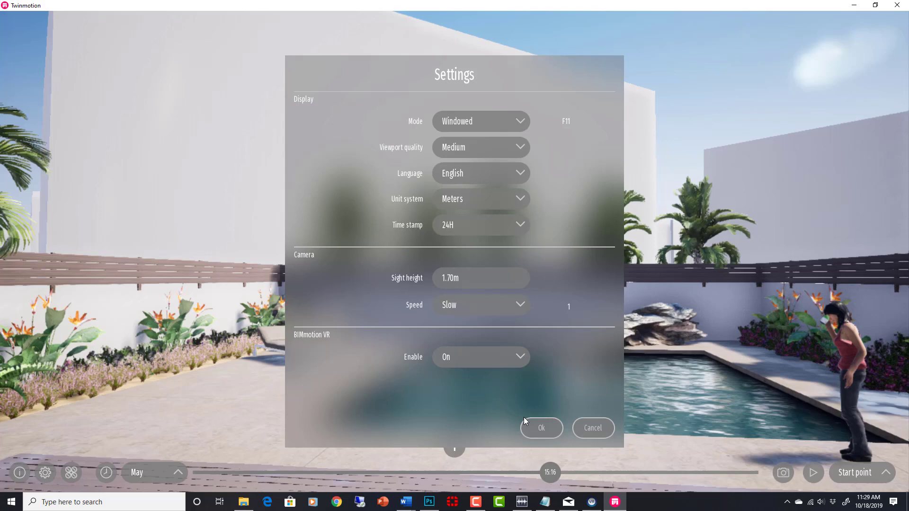
# Confirm the settings with Ok to launch the BIMmotion VR session.
pyautogui.click(543, 428)
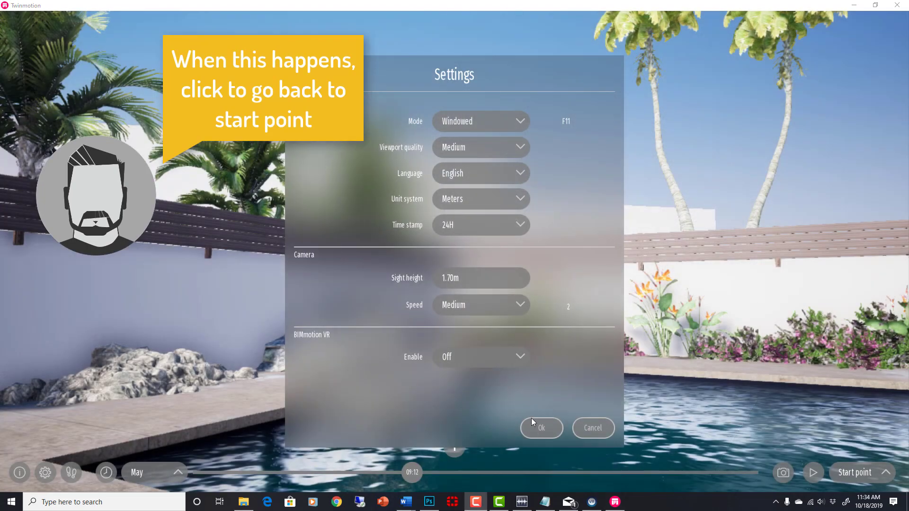
# Turn BIMmotion VR on again, launch VR with Ok, then exit it with Escape.
pyautogui.click(505, 355)
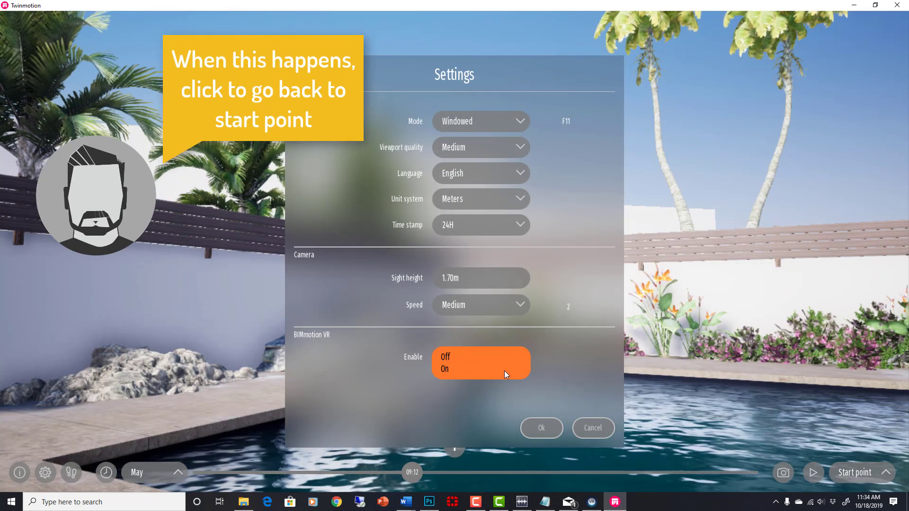
pyautogui.click(443, 370)
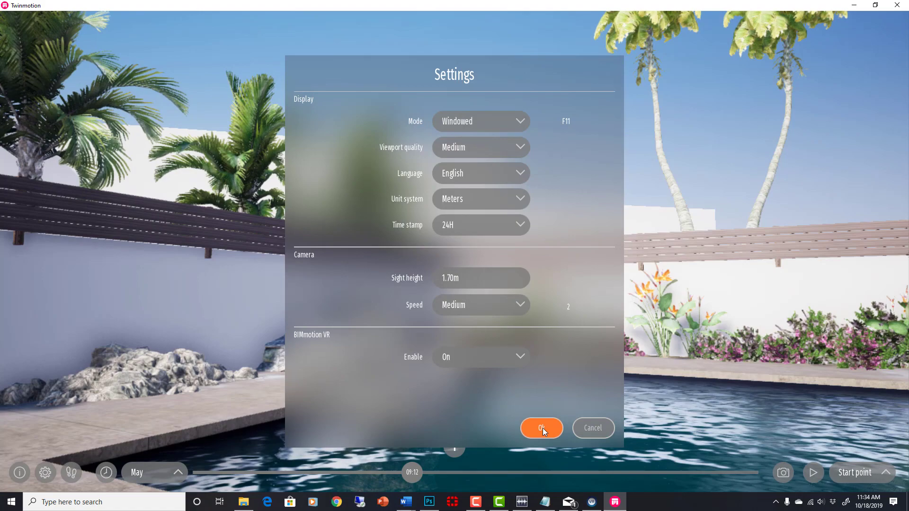
pyautogui.click(543, 428)
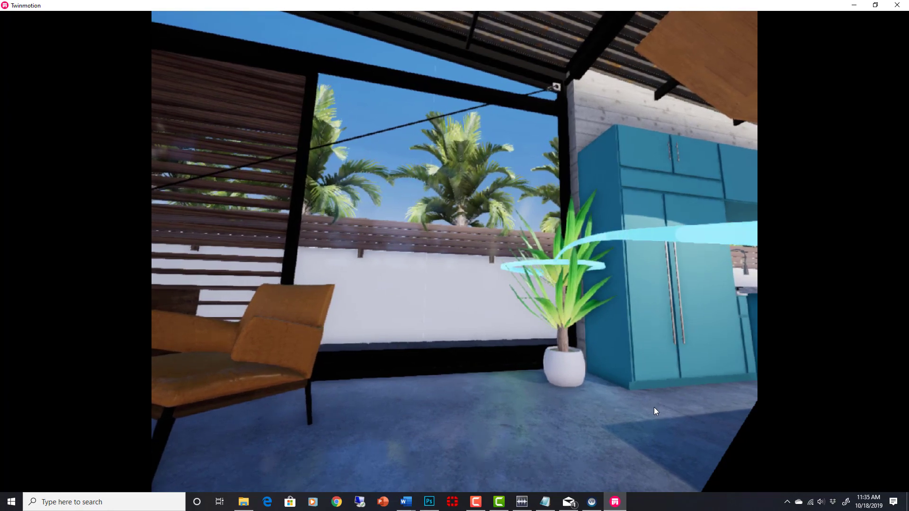
pyautogui.press('Escape')
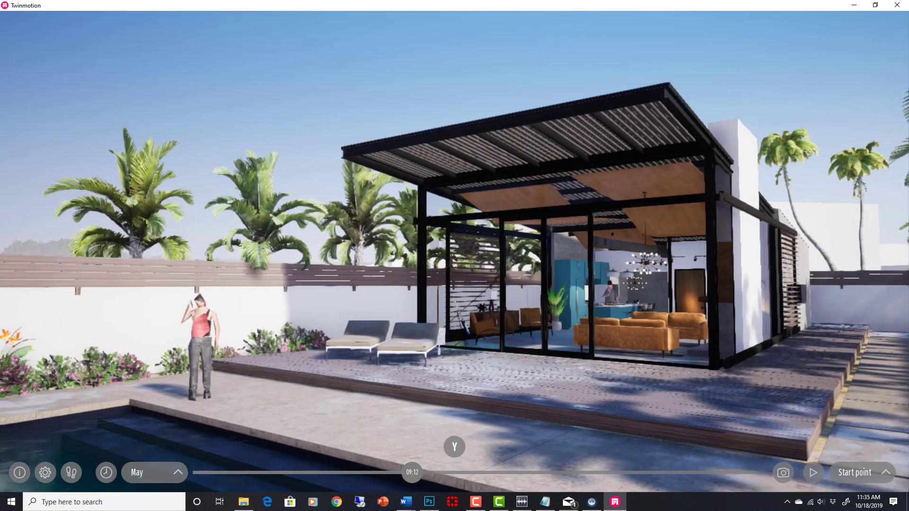
pyautogui.moveTo(568, 341); pyautogui.dragTo(567, 313, button='right')
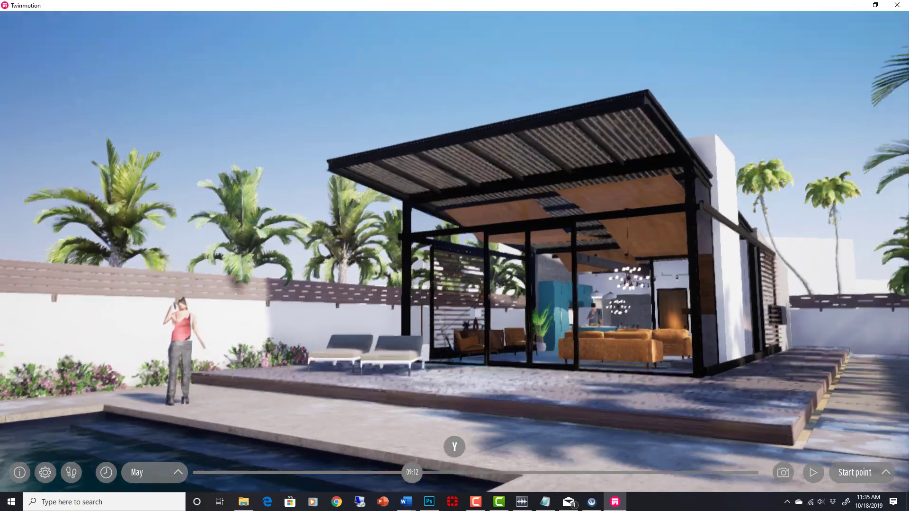
pyautogui.moveTo(567, 312); pyautogui.dragTo(545, 346, button='right')
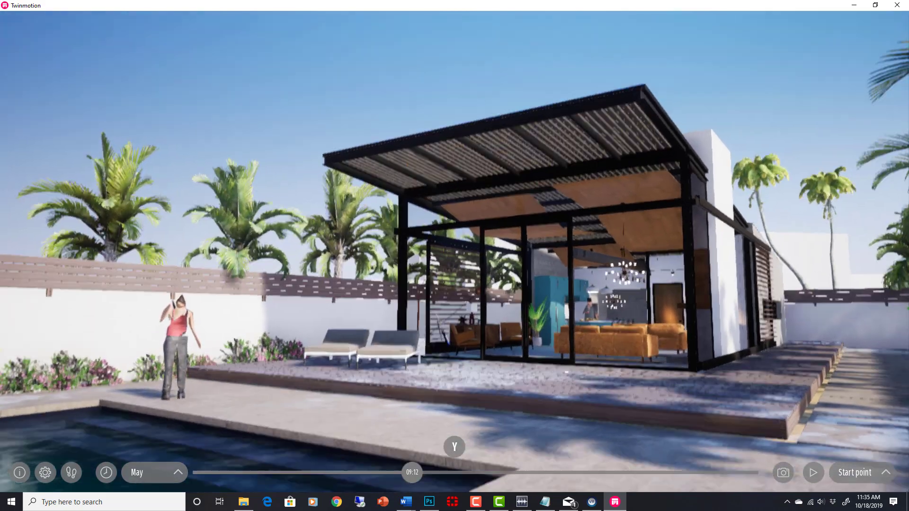
pyautogui.moveTo(372, 201); pyautogui.dragTo(371, 192, button='right')
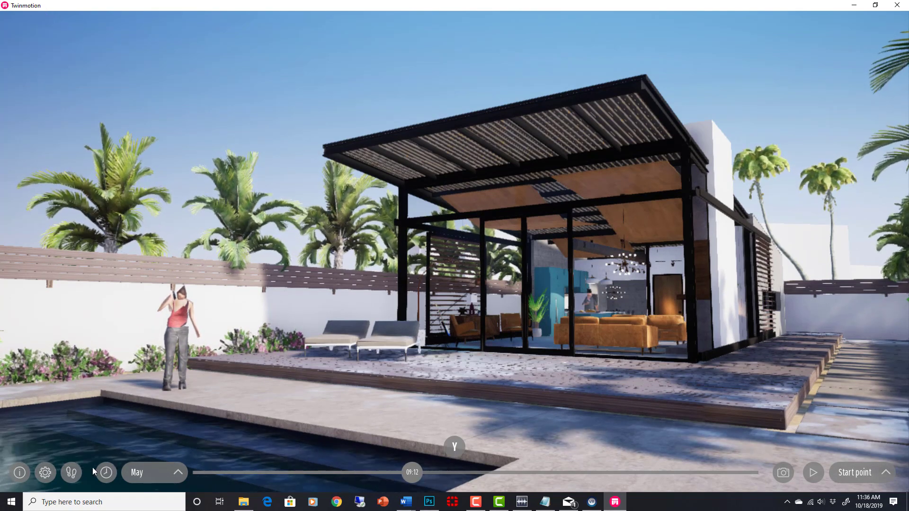
pyautogui.click(71, 472)
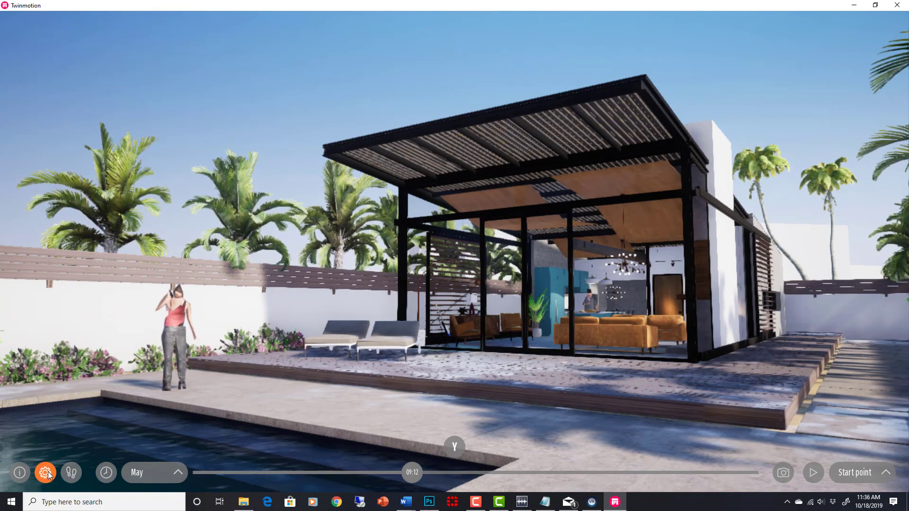